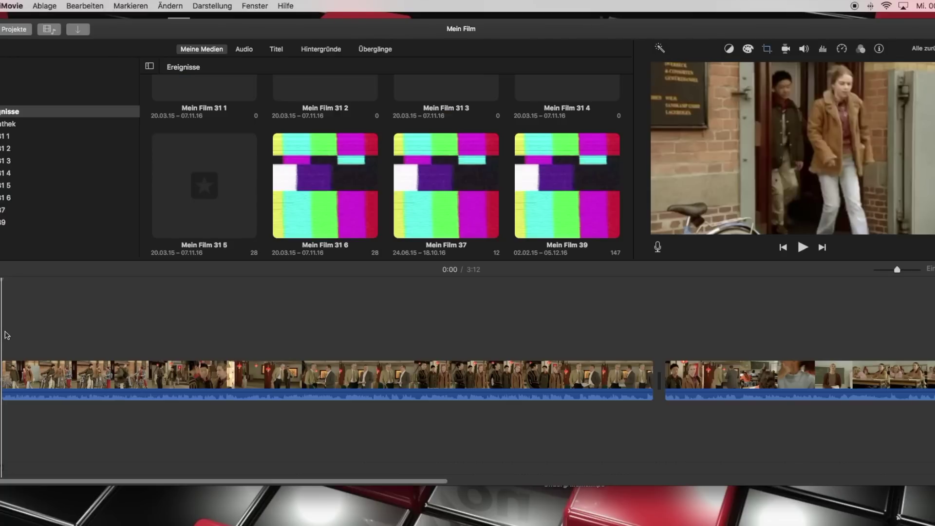
Split the first film clip at about 0:14 and divide this opening section into several short clips.
{"action": "left_click", "coordinate": [75, 372]}
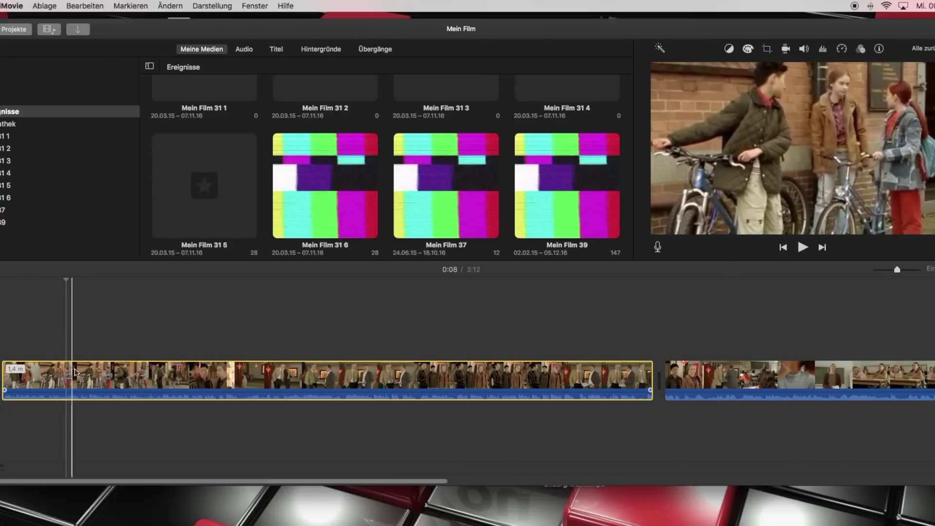
{"action": "left_click_drag", "start_coordinate": [92, 374], "coordinate": [115, 375]}
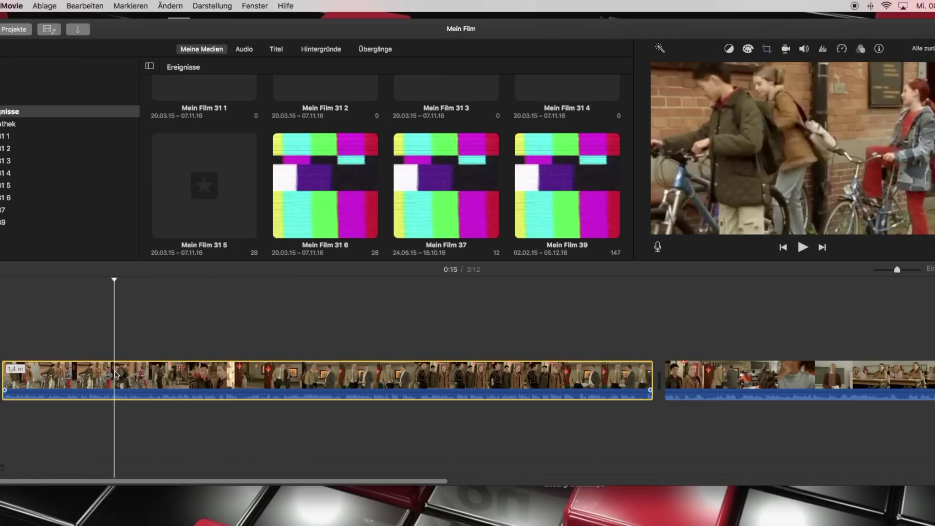
{"action": "left_click_drag", "start_coordinate": [114, 281], "coordinate": [113, 281]}
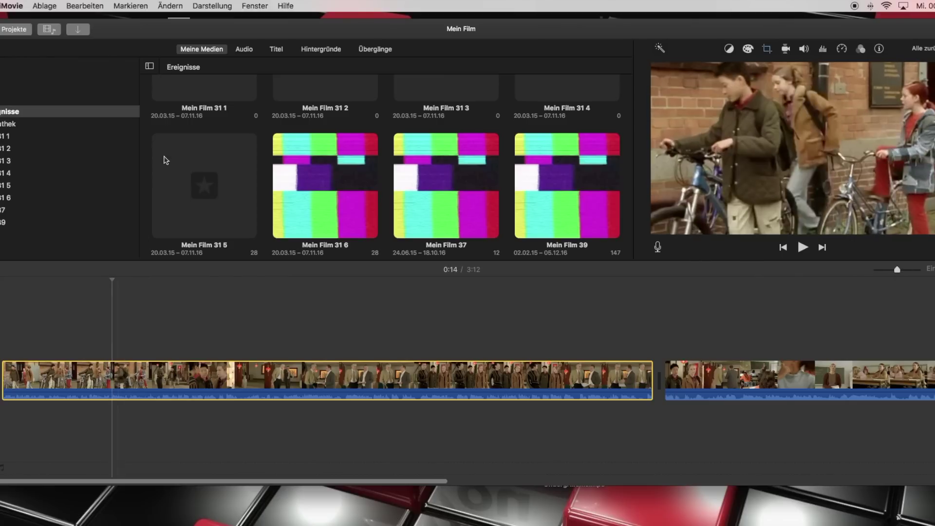
{"action": "left_click", "coordinate": [170, 6]}
{"action": "left_click", "coordinate": [200, 119]}
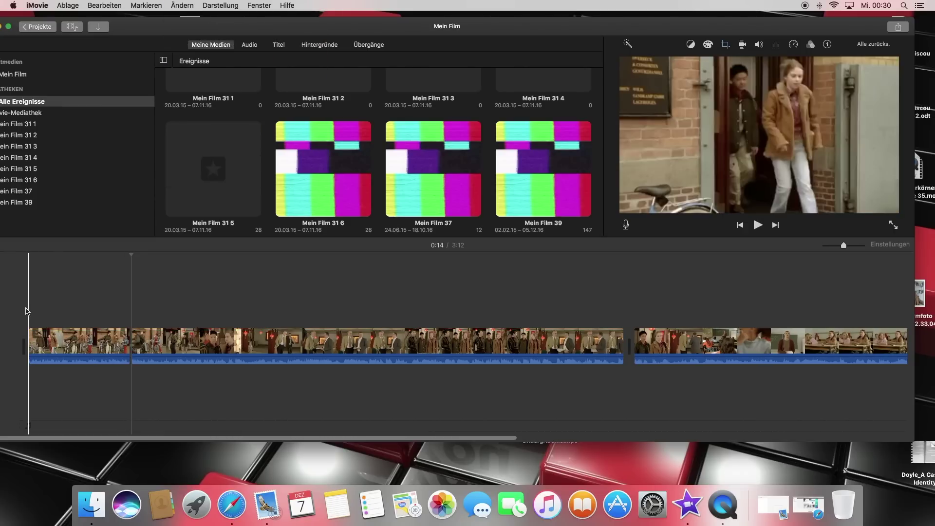
{"action": "left_click", "coordinate": [26, 310]}
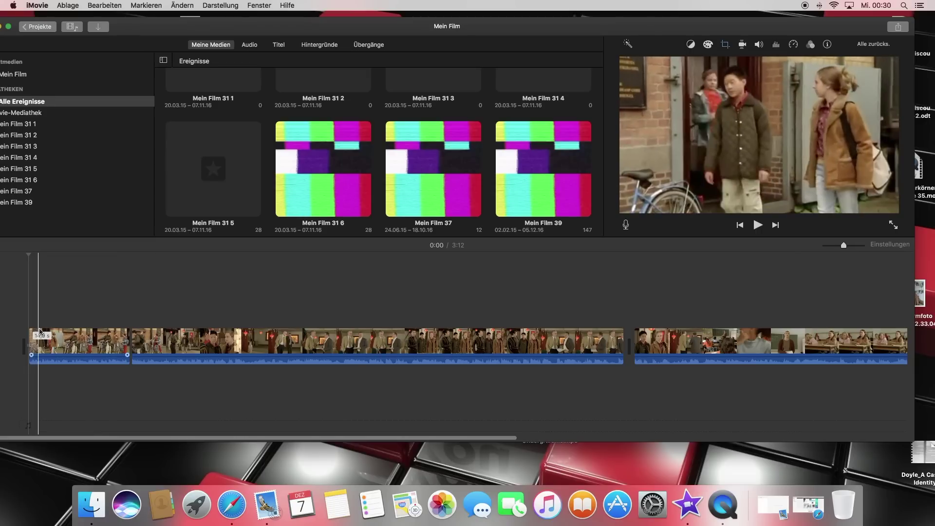
{"action": "key", "text": "super+b"}
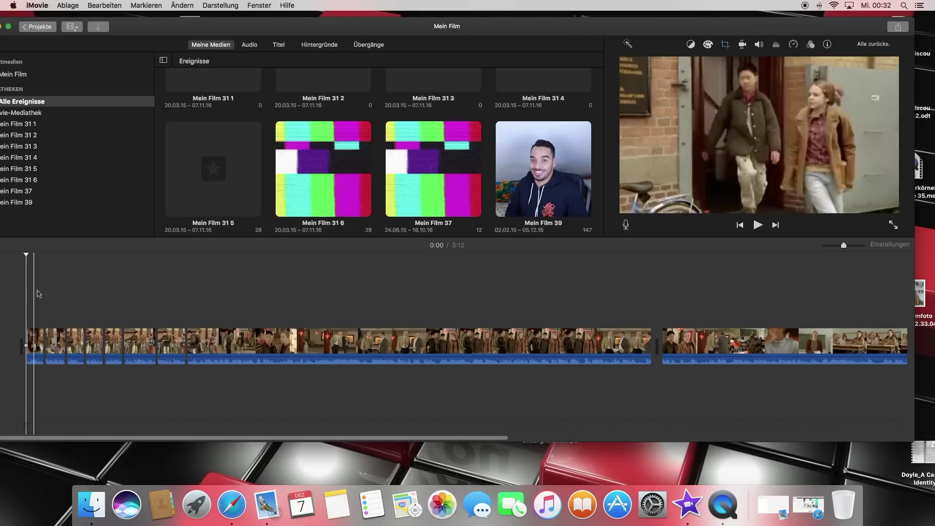
Record a voiceover of about 2 seconds from the start of the film over the first short clip.
{"action": "left_click", "coordinate": [626, 224]}
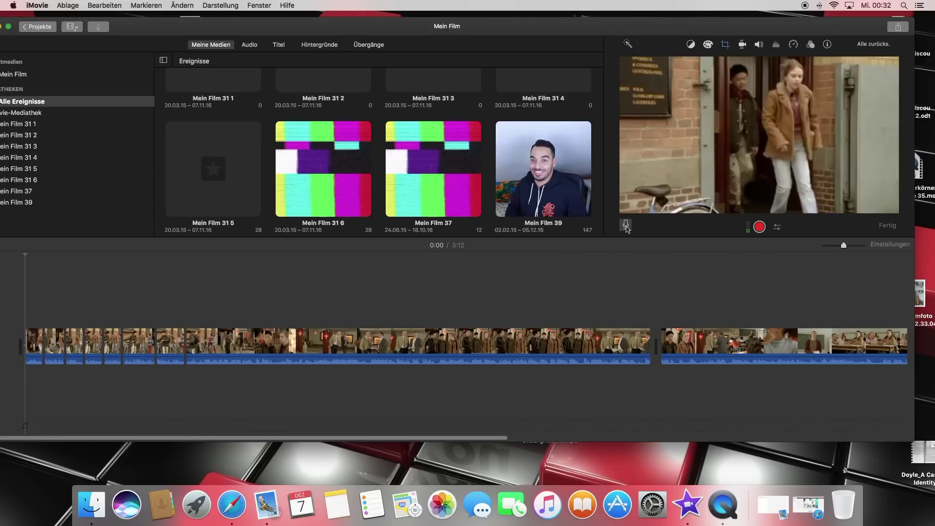
{"action": "left_click", "coordinate": [760, 227]}
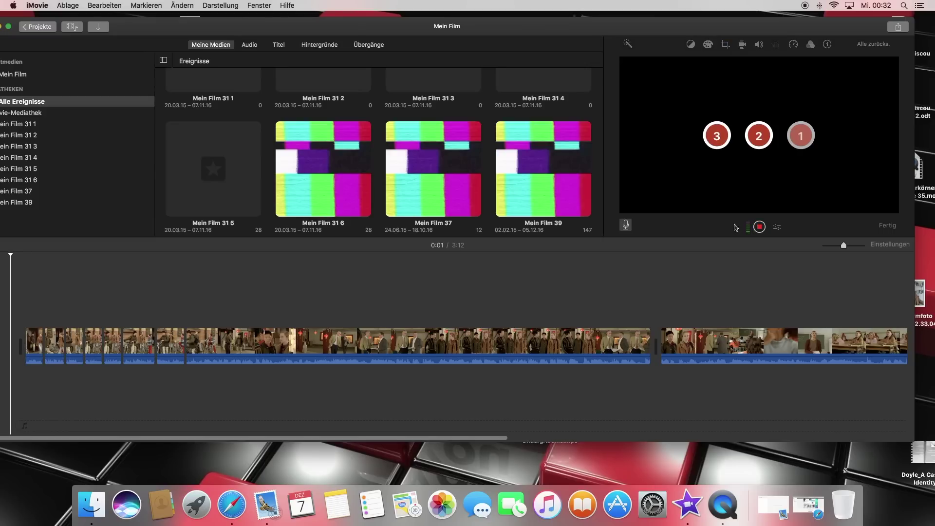
{"action": "left_click", "coordinate": [760, 228]}
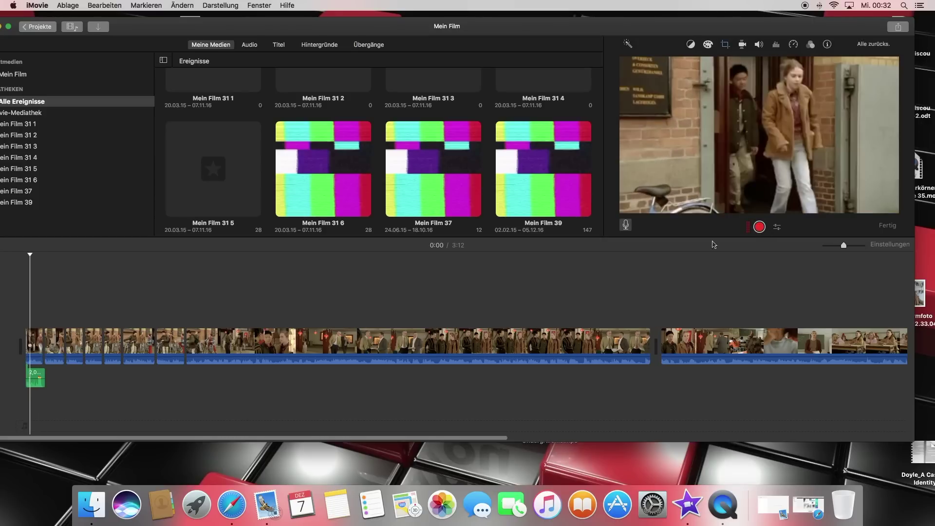
Record a voiceover of about 2.5 seconds over the second short clip, starting at its beginning.
{"action": "left_click", "coordinate": [35, 378]}
{"action": "left_click", "coordinate": [47, 317]}
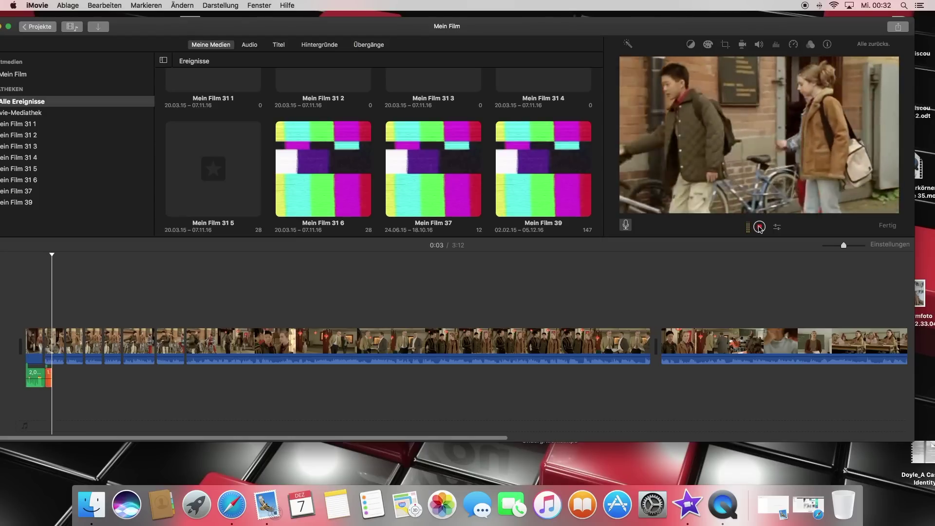
{"action": "left_click", "coordinate": [759, 227]}
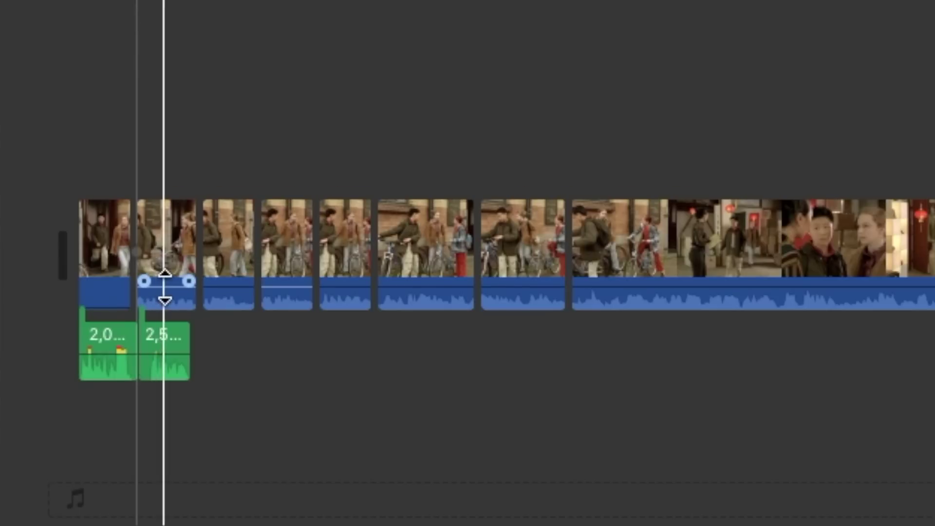
Lower the original audio volume of the second short clip to 0%.
{"action": "left_click_drag", "start_coordinate": [54, 354], "coordinate": [49, 376]}
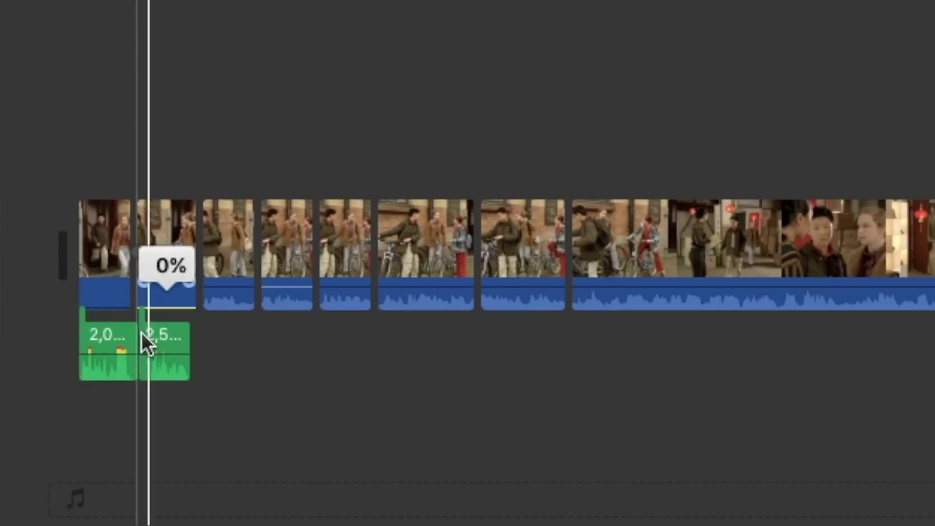
{"action": "left_click", "coordinate": [103, 235]}
{"action": "left_click", "coordinate": [167, 241]}
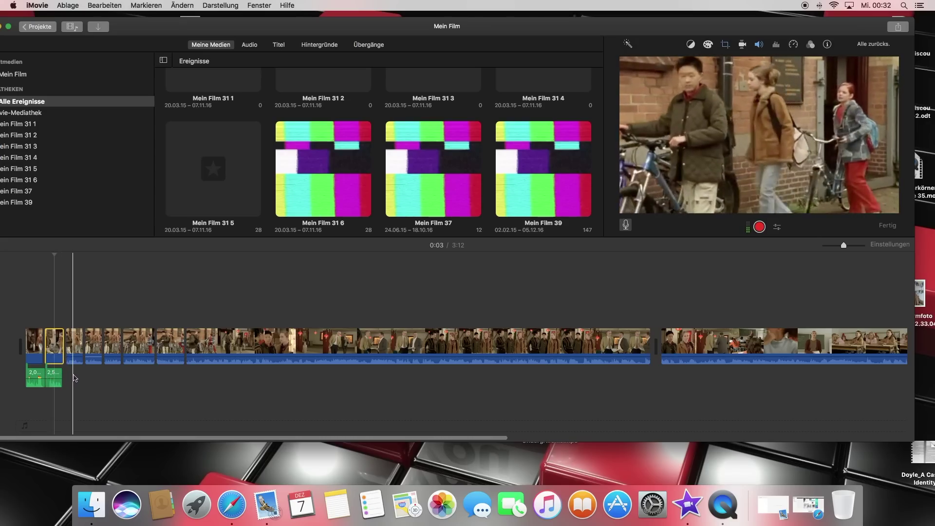
Record a voiceover over the third short clip, starting at its beginning.
{"action": "left_click", "coordinate": [67, 379]}
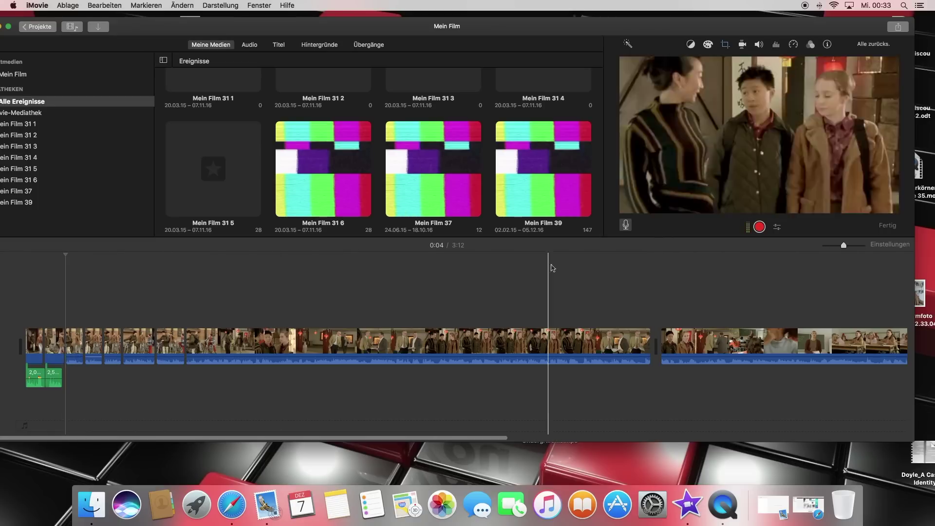
{"action": "left_click", "coordinate": [758, 227]}
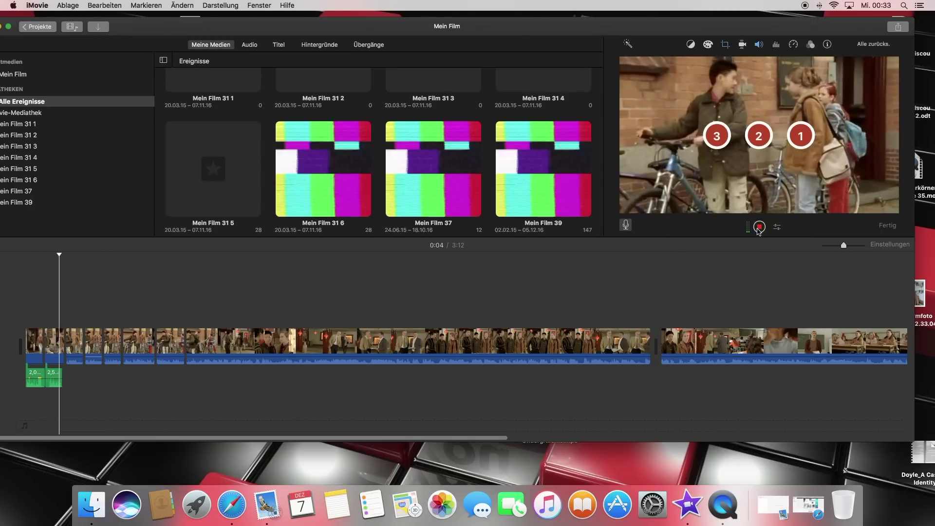
{"action": "left_click", "coordinate": [758, 227]}
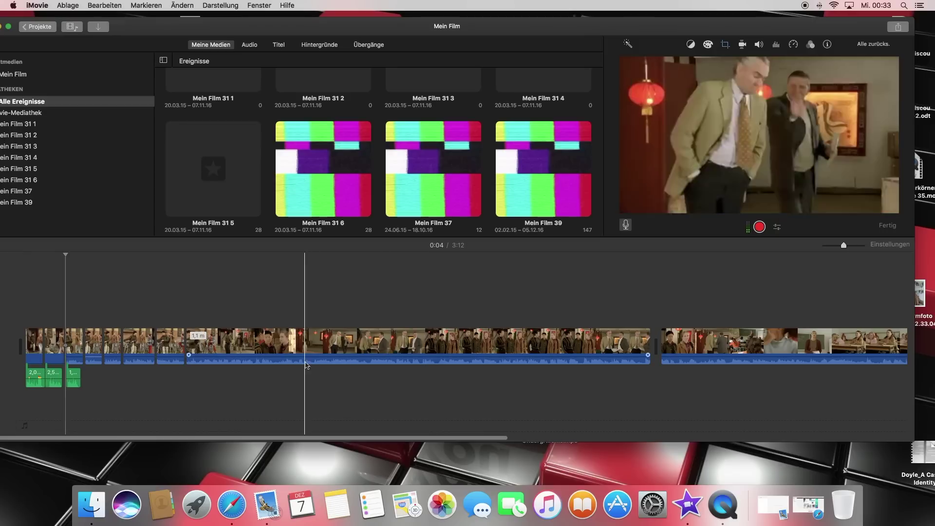
Apply the audio effect "Höher stimmen 2" to the third voiceover.
{"action": "left_click", "coordinate": [73, 378]}
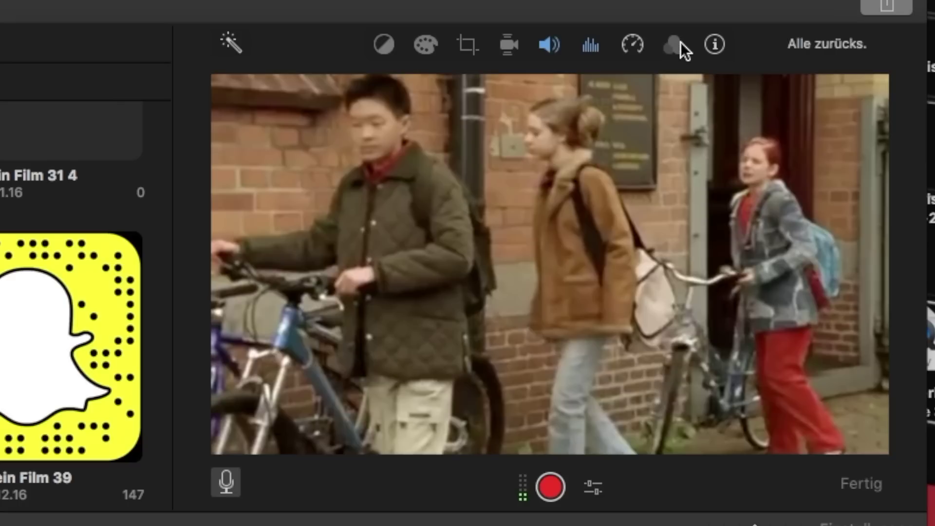
{"action": "left_click", "coordinate": [811, 44]}
{"action": "left_click", "coordinate": [664, 91]}
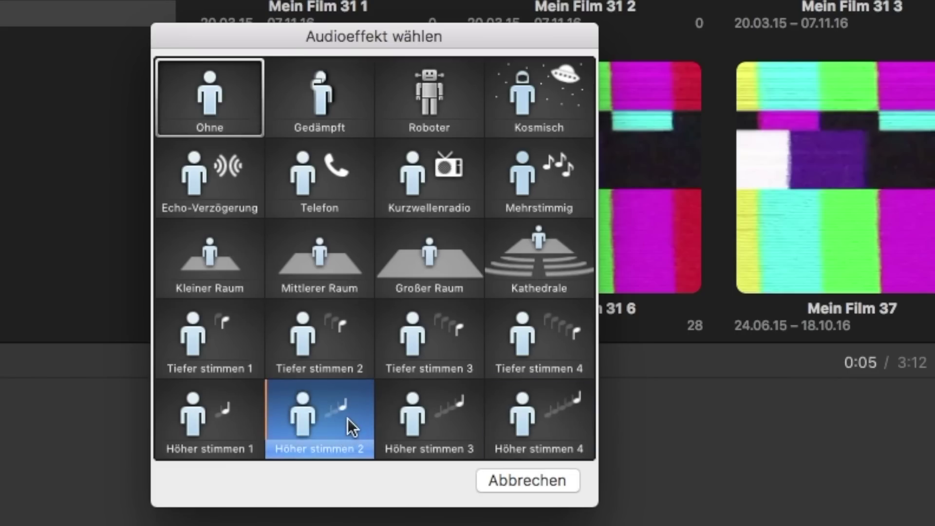
{"action": "left_click", "coordinate": [350, 427]}
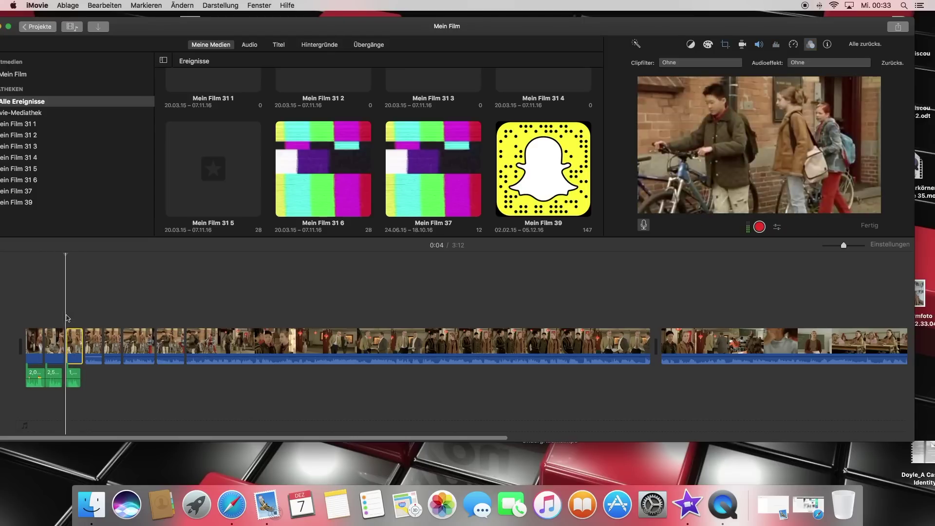
Record a voiceover of about 2.5 seconds over the fourth short clip and shift it slightly earlier in the timeline.
{"action": "left_click", "coordinate": [84, 313]}
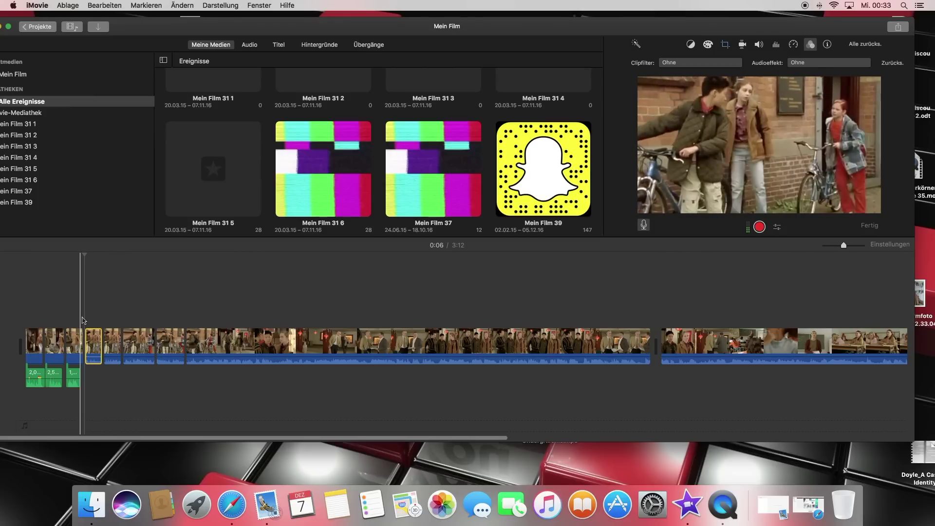
{"action": "scroll", "coordinate": [102, 319], "scroll_direction": "right", "scroll_amount": 1}
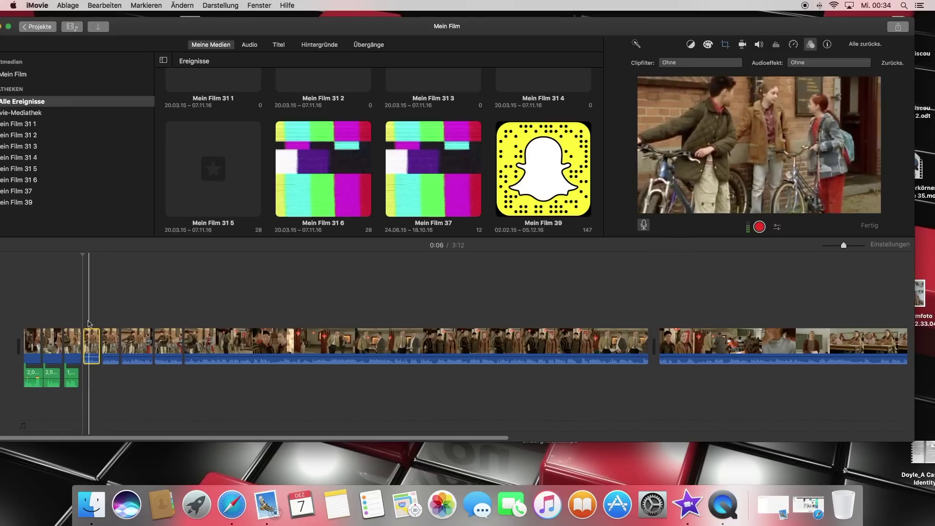
{"action": "scroll", "coordinate": [83, 322], "scroll_direction": "right", "scroll_amount": 2}
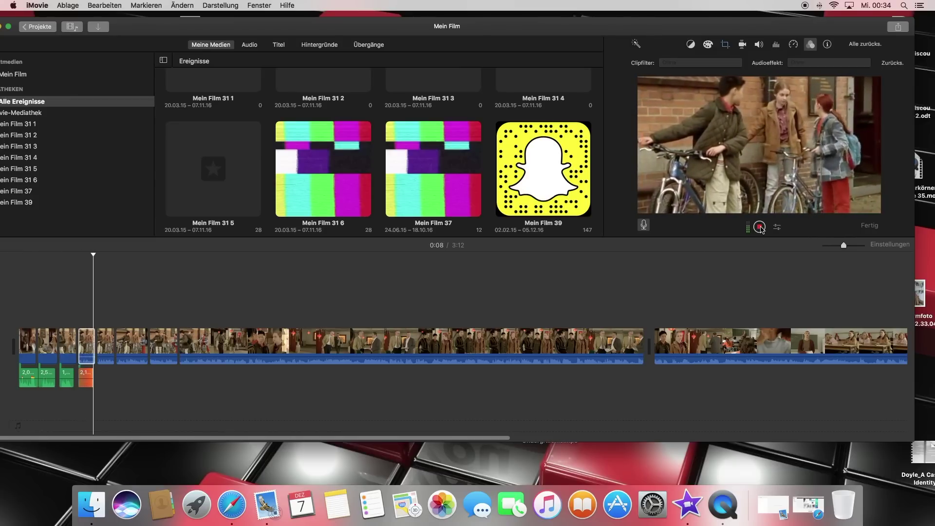
{"action": "key", "text": "space"}
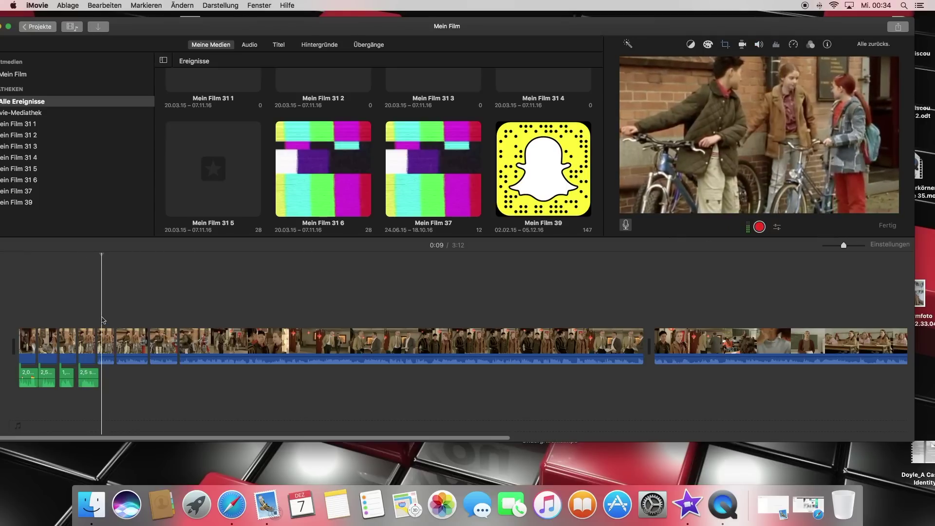
{"action": "left_click_drag", "start_coordinate": [85, 375], "coordinate": [80, 373]}
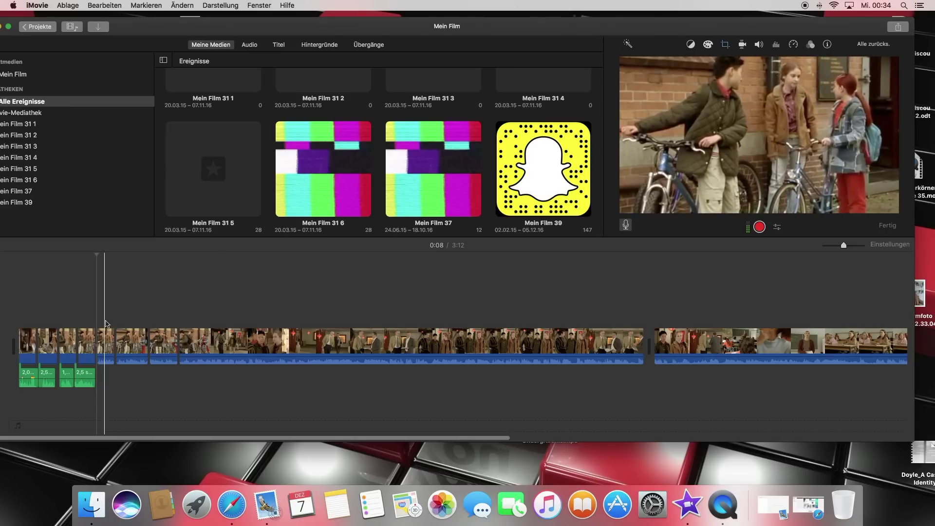
Record a voiceover of about 1.9 seconds over the fifth short clip.
{"action": "left_click", "coordinate": [759, 227]}
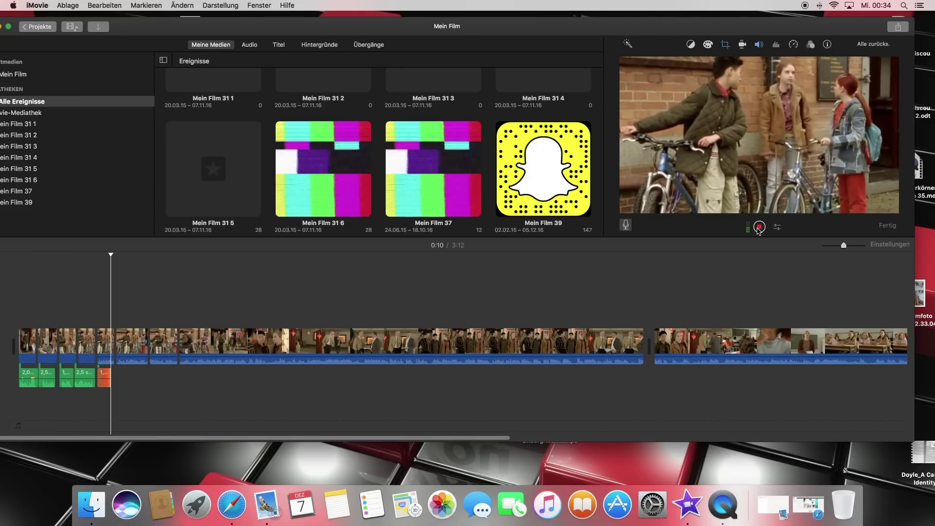
{"action": "left_click", "coordinate": [758, 227]}
Apply the audio effect "Höher stimmen 2" to the fifth voiceover and shift that recording slightly earlier in the timeline.
{"action": "left_click", "coordinate": [111, 373]}
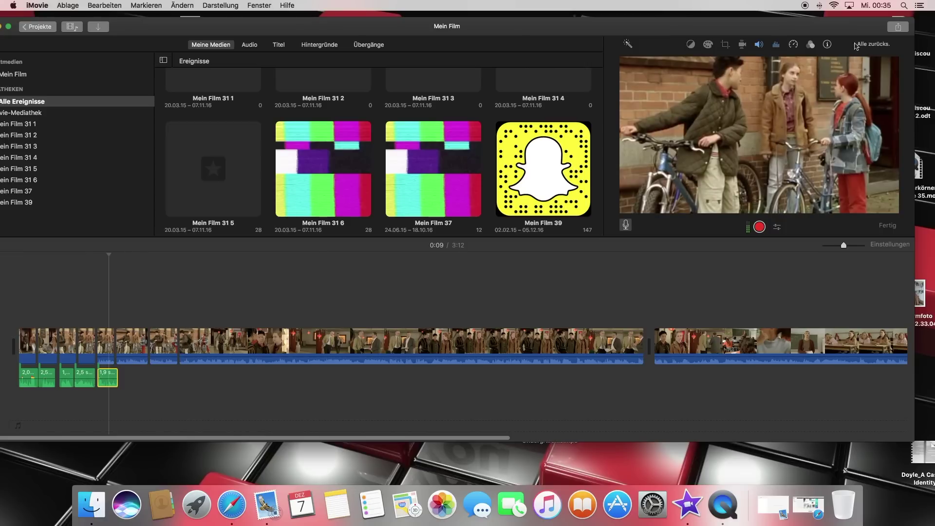
{"action": "left_click", "coordinate": [811, 44]}
{"action": "left_click", "coordinate": [828, 63]}
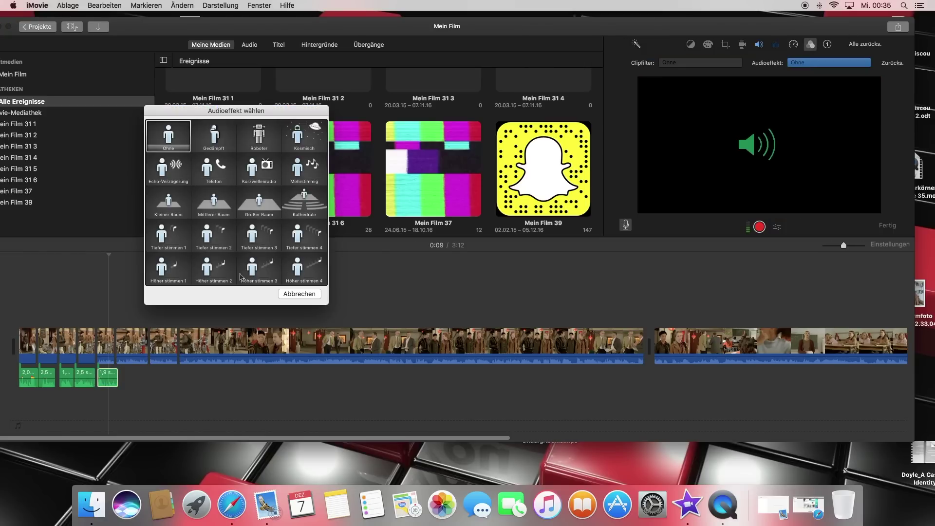
{"action": "left_click", "coordinate": [201, 275]}
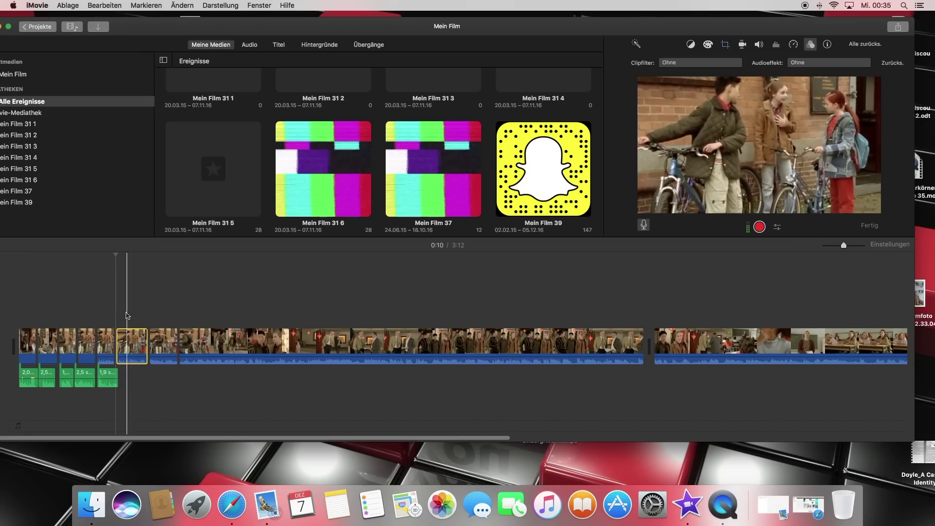
{"action": "left_click_drag", "start_coordinate": [103, 384], "coordinate": [102, 387]}
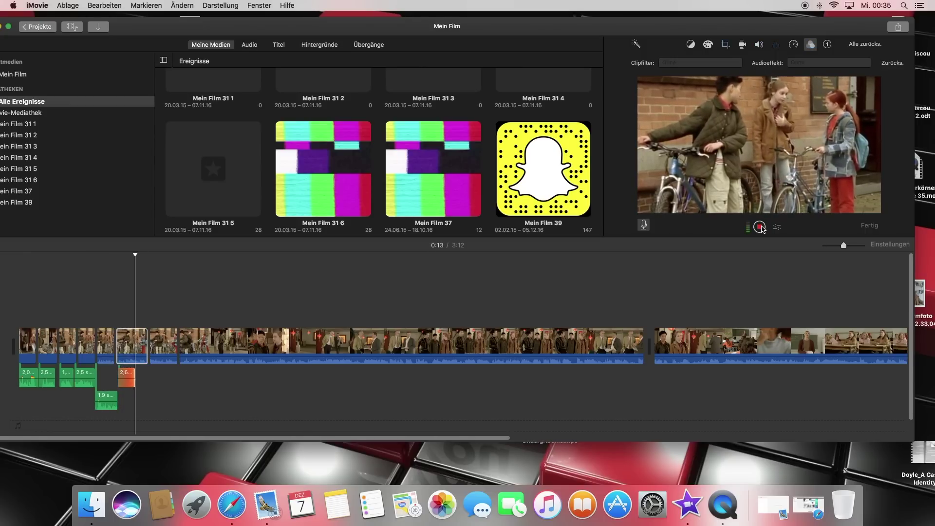
Record voiceovers of about 4.2 seconds over the sixth short clip and about 4.9 seconds over the seventh.
{"action": "key", "text": "space"}
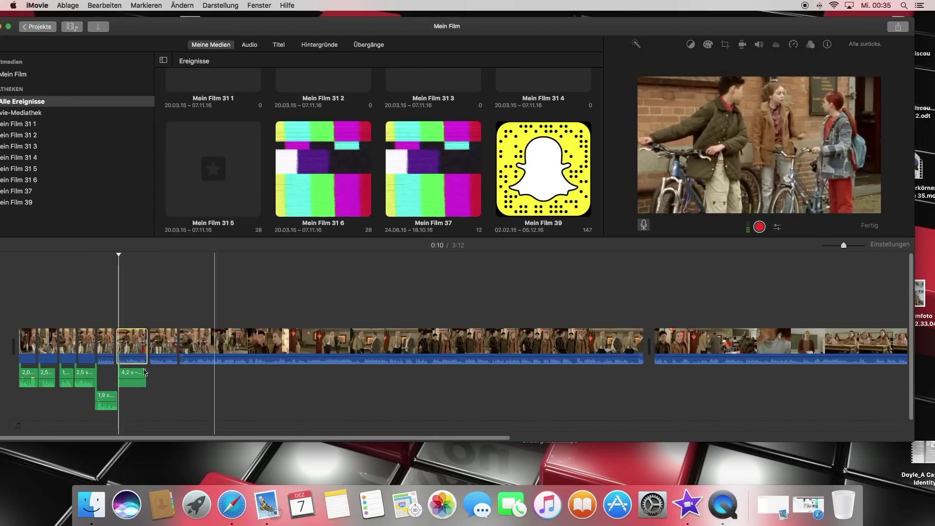
{"action": "left_click", "coordinate": [133, 374]}
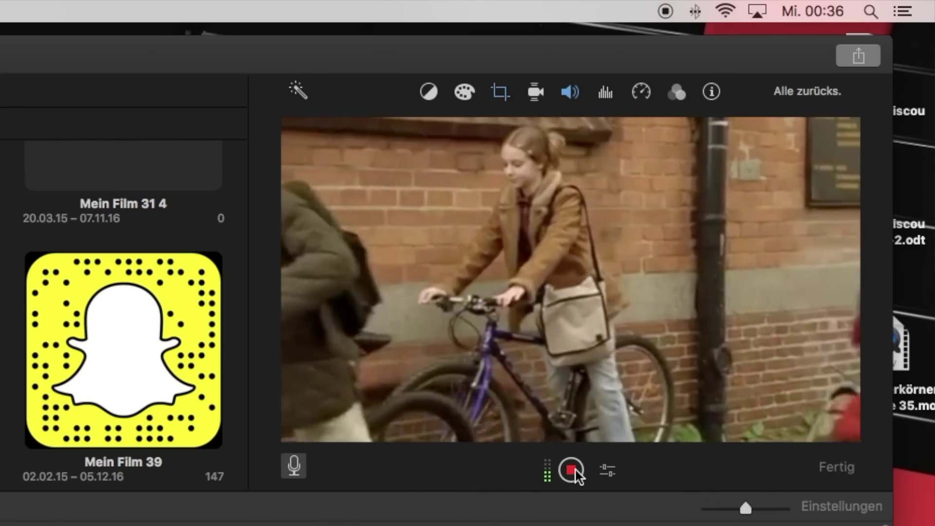
{"action": "left_click", "coordinate": [572, 470]}
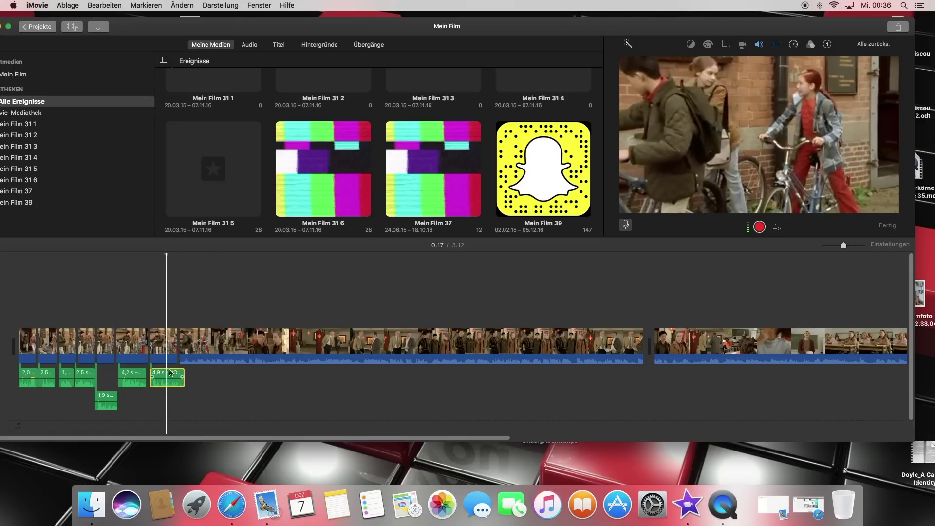
{"action": "scroll", "coordinate": [588, 346], "scroll_direction": "right", "scroll_amount": 8}
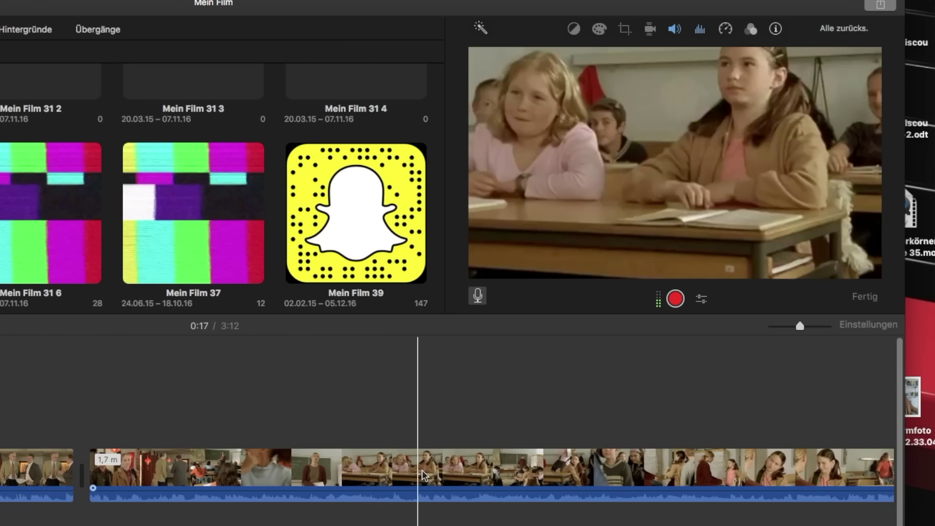
{"action": "scroll", "coordinate": [424, 474], "scroll_direction": "left", "scroll_amount": 6}
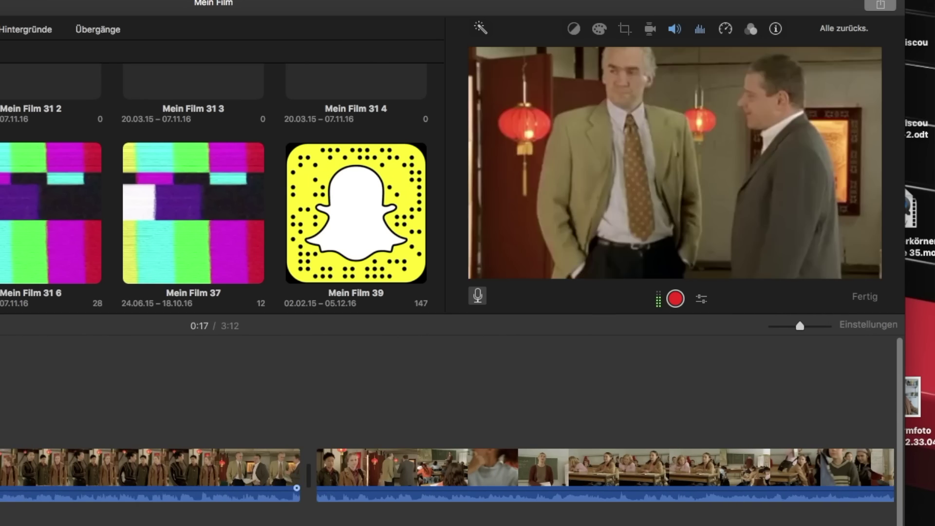
{"action": "scroll", "coordinate": [451, 467], "scroll_direction": "left", "scroll_amount": 1}
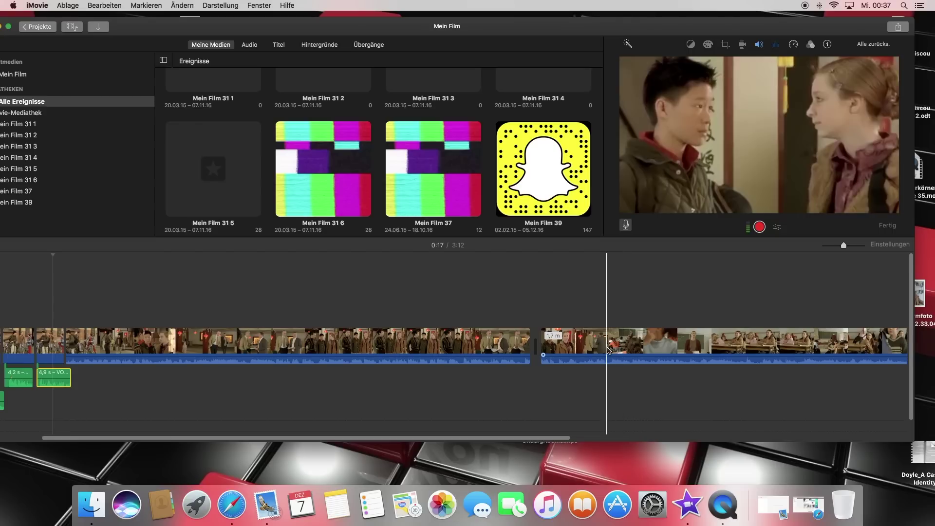
Split the second long clip at 1:37, where the classroom scene begins, and split the remainder again at 1:52.
{"action": "left_click", "coordinate": [607, 343]}
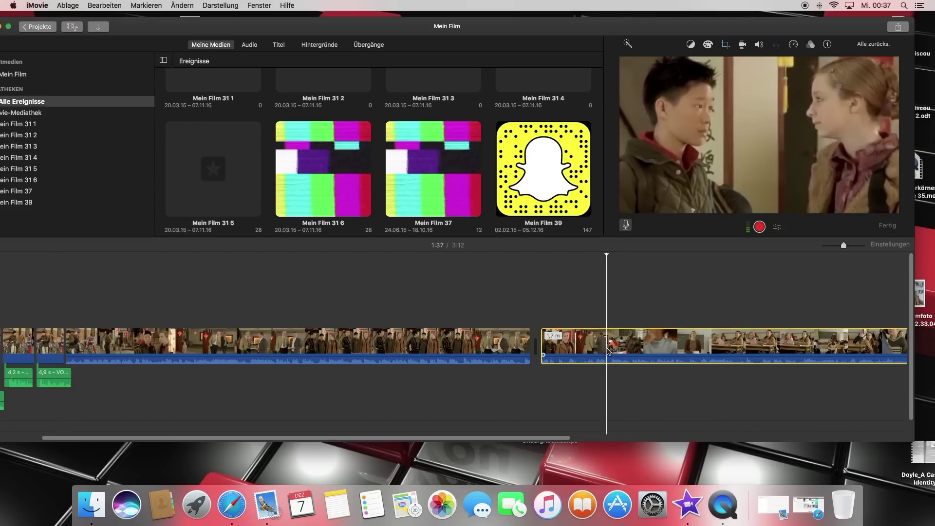
{"action": "left_click", "coordinate": [183, 5]}
{"action": "left_click", "coordinate": [195, 79]}
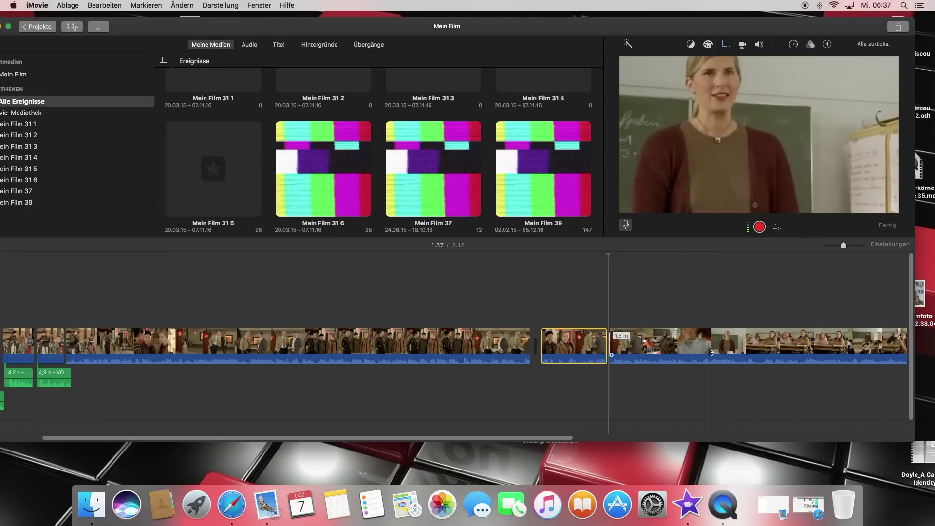
{"action": "left_click", "coordinate": [711, 351]}
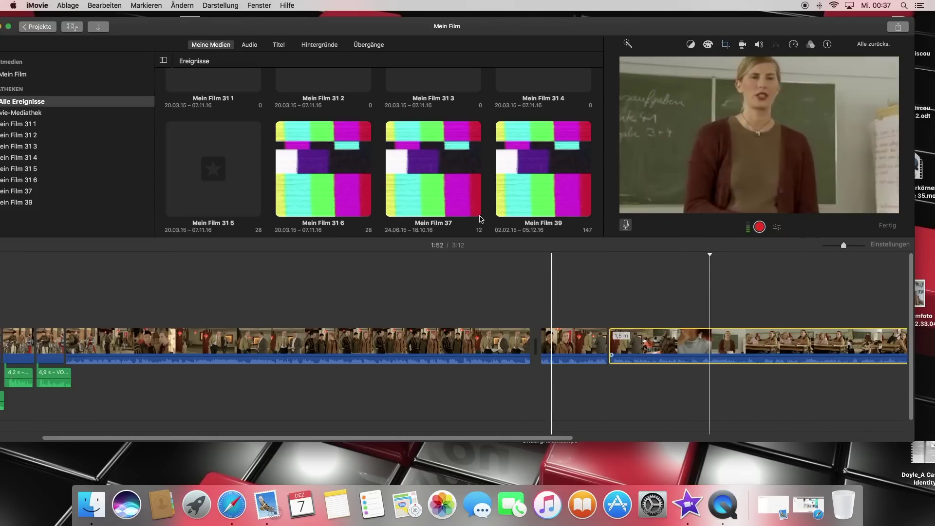
{"action": "left_click", "coordinate": [182, 5]}
{"action": "left_click", "coordinate": [197, 80]}
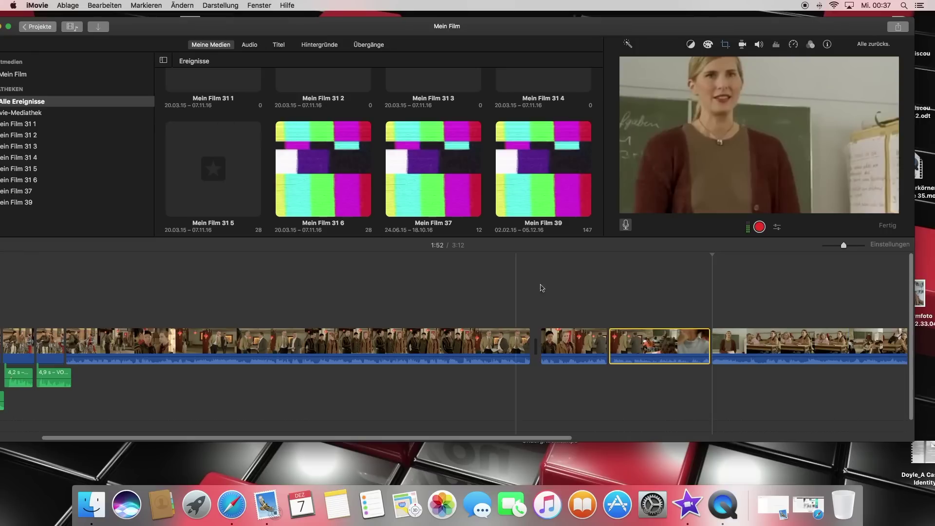
Record a voiceover of about 13.7 seconds over the classroom clip from 1:37 and another of about 4.4 seconds from 1:51.
{"action": "left_click", "coordinate": [610, 297]}
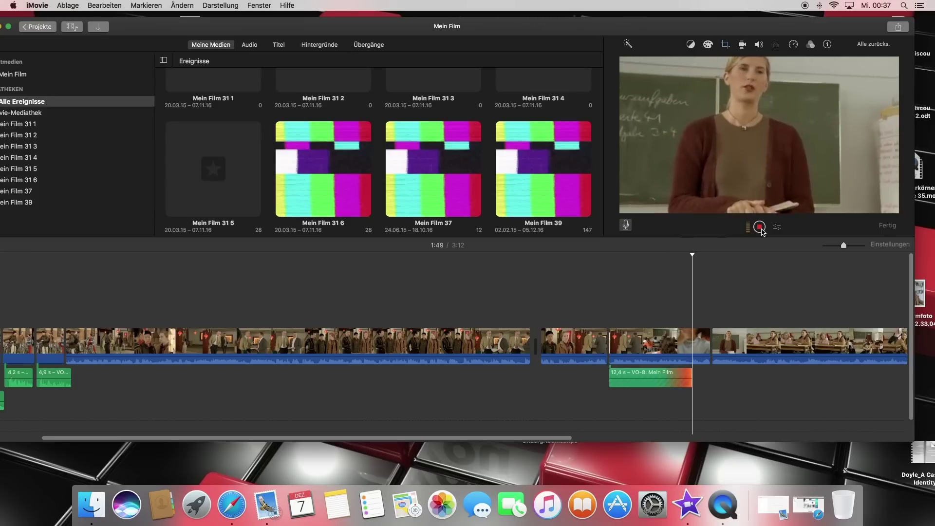
{"action": "left_click", "coordinate": [760, 226]}
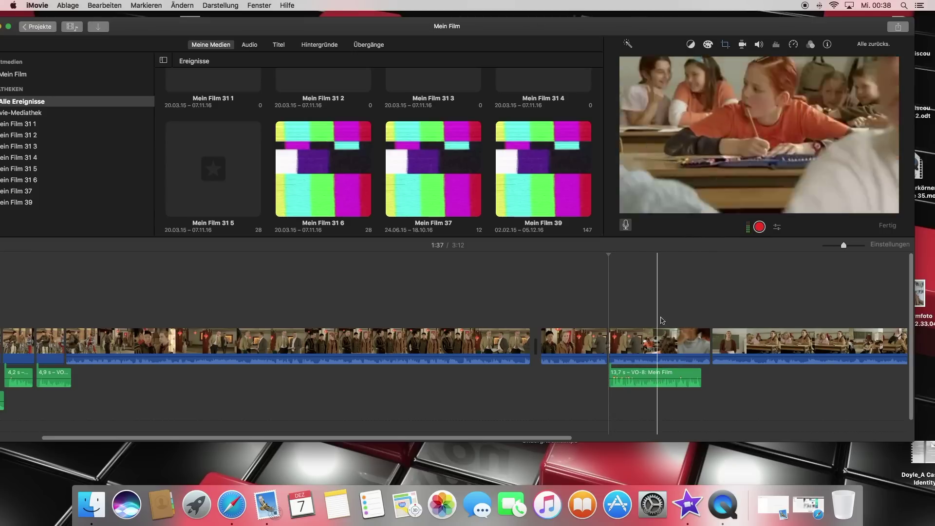
{"action": "scroll", "coordinate": [693, 321], "scroll_direction": "right", "scroll_amount": 3}
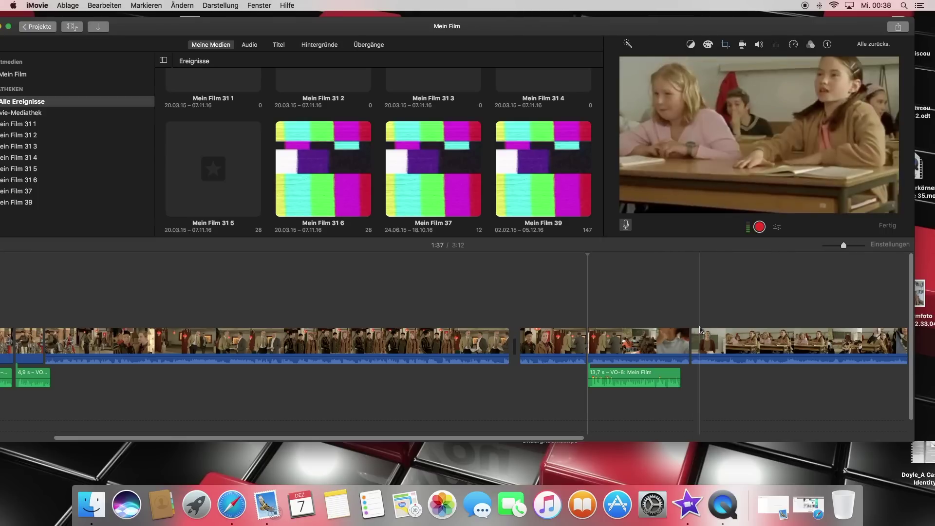
{"action": "left_click", "coordinate": [681, 344]}
{"action": "left_click", "coordinate": [681, 344]}
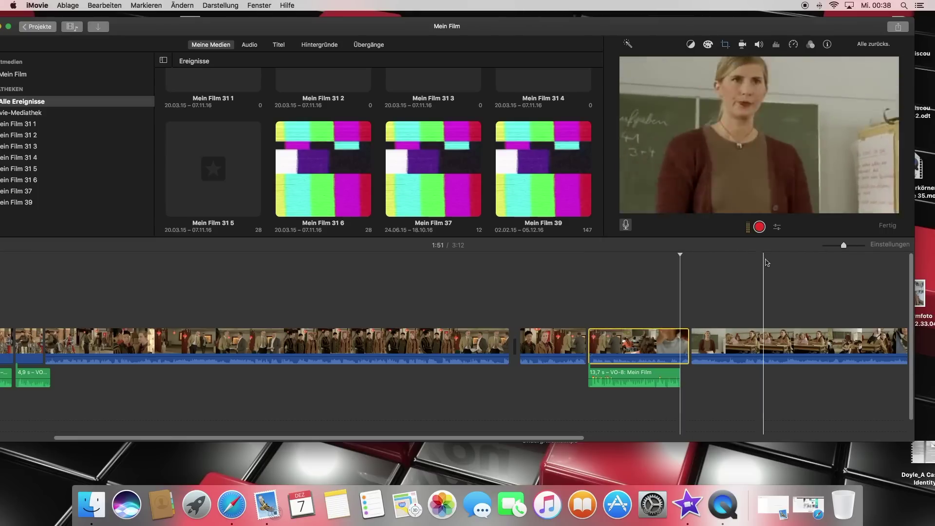
{"action": "key", "text": "space"}
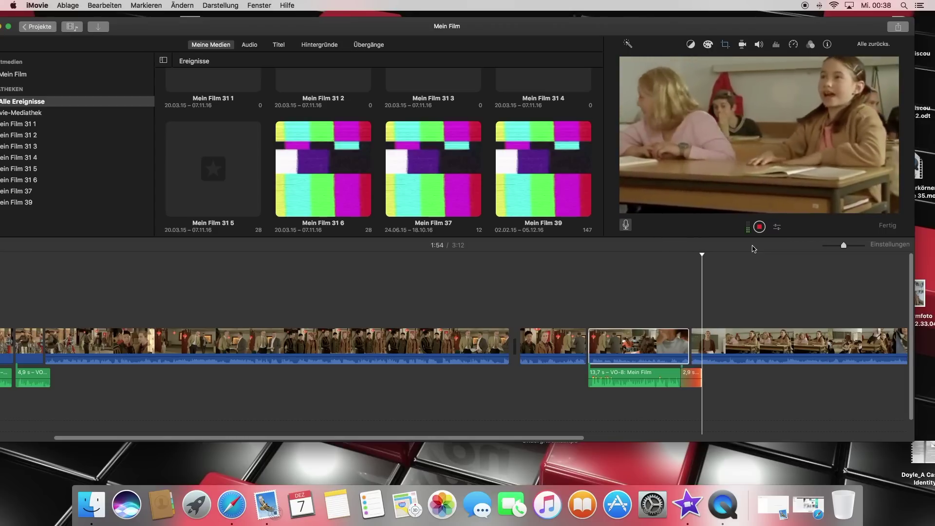
{"action": "left_click", "coordinate": [759, 226]}
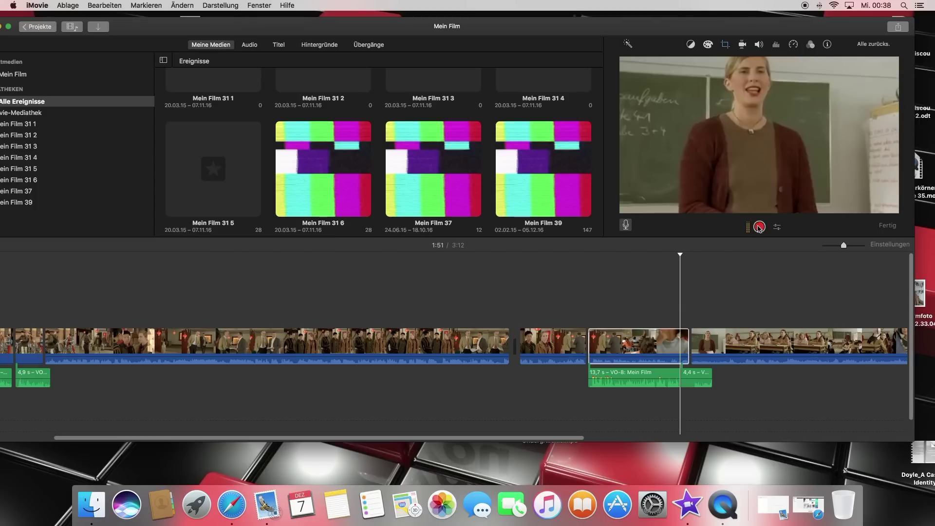
{"action": "scroll", "coordinate": [735, 336], "scroll_direction": "right", "scroll_amount": 2}
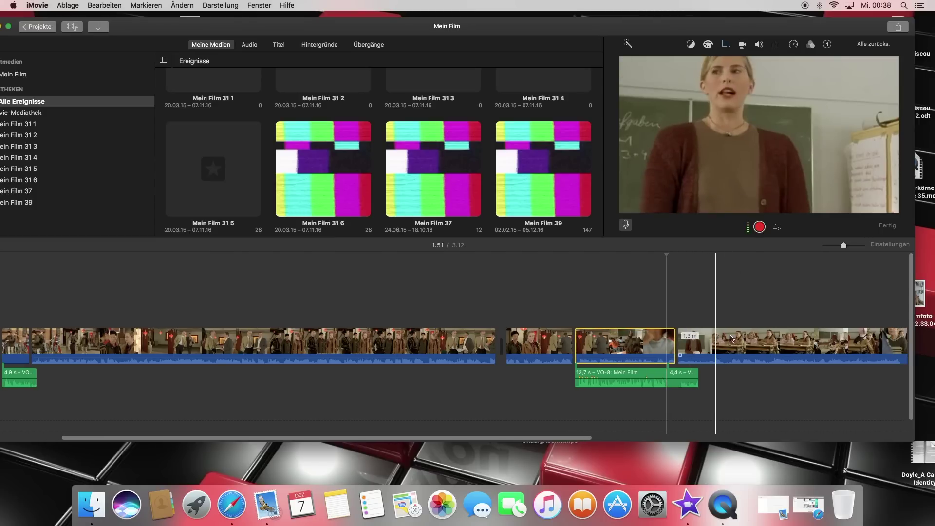
{"action": "scroll", "coordinate": [741, 339], "scroll_direction": "right", "scroll_amount": 2}
{"action": "scroll", "coordinate": [736, 336], "scroll_direction": "right", "scroll_amount": 4}
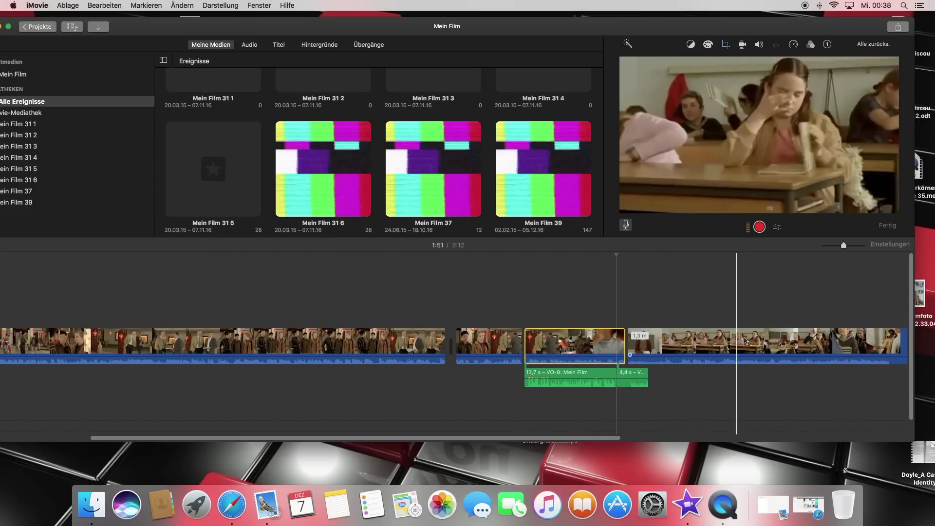
{"action": "scroll", "coordinate": [680, 321], "scroll_direction": "right", "scroll_amount": 1}
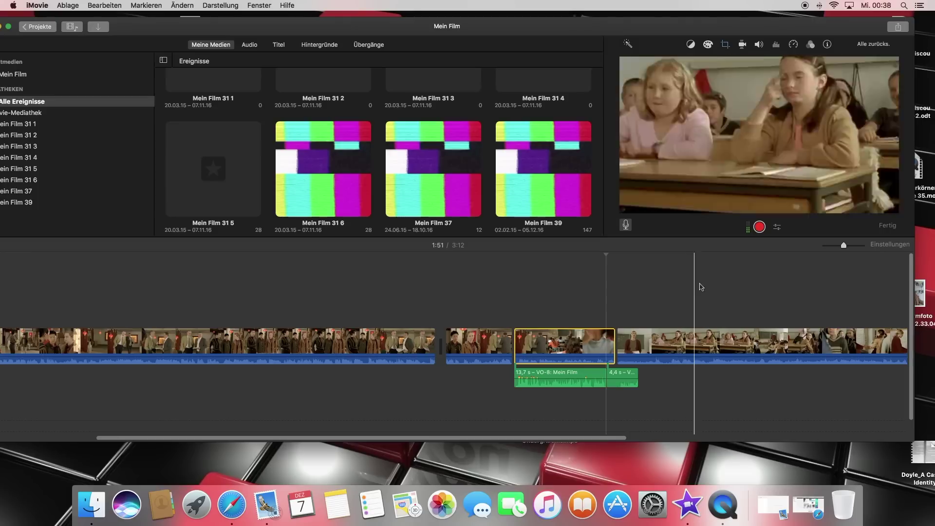
{"action": "scroll", "coordinate": [487, 321], "scroll_direction": "left", "scroll_amount": 20}
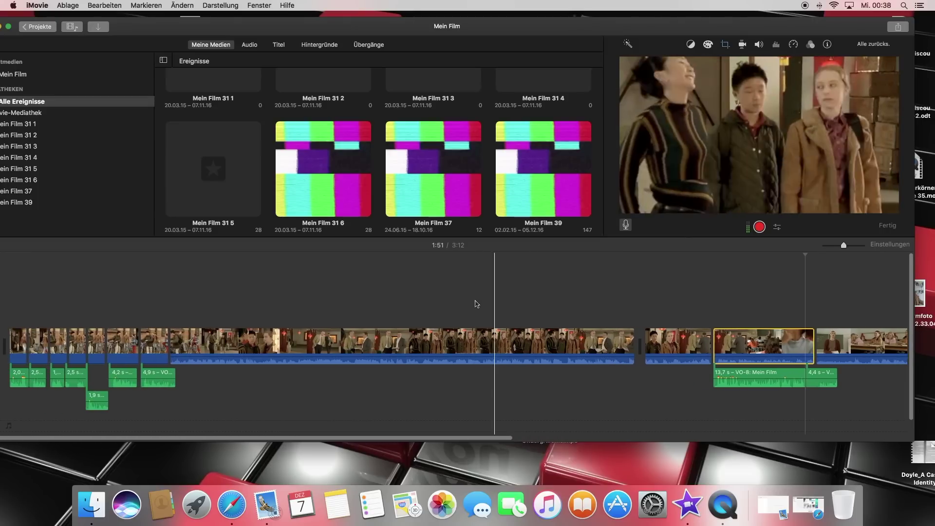